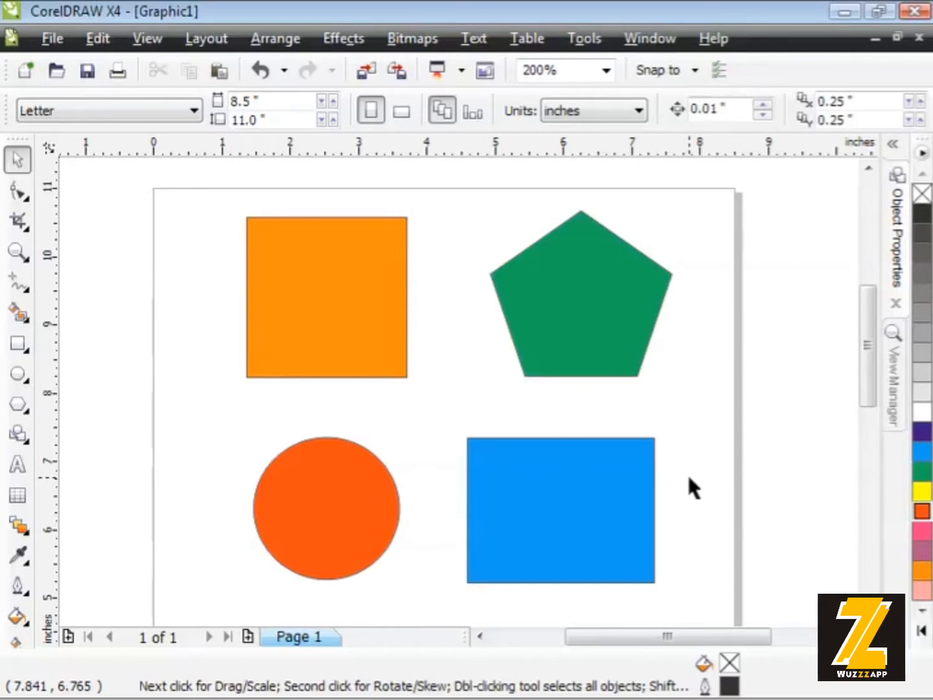
- Round the orange square's corners to 36 with the Shape tool, and bring them back to sharp corners
click(344, 296)
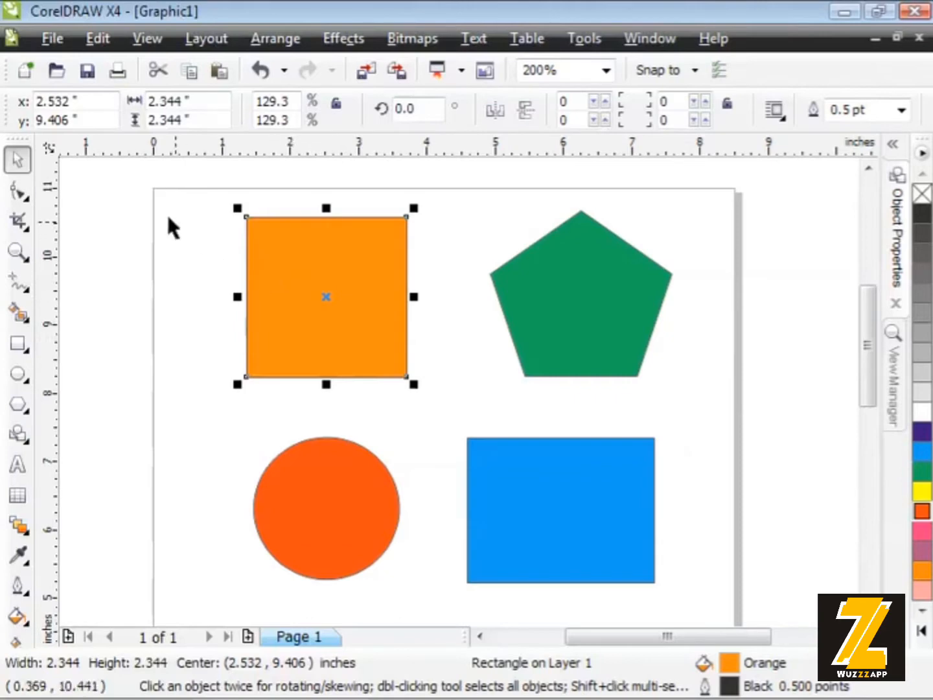
click(20, 192)
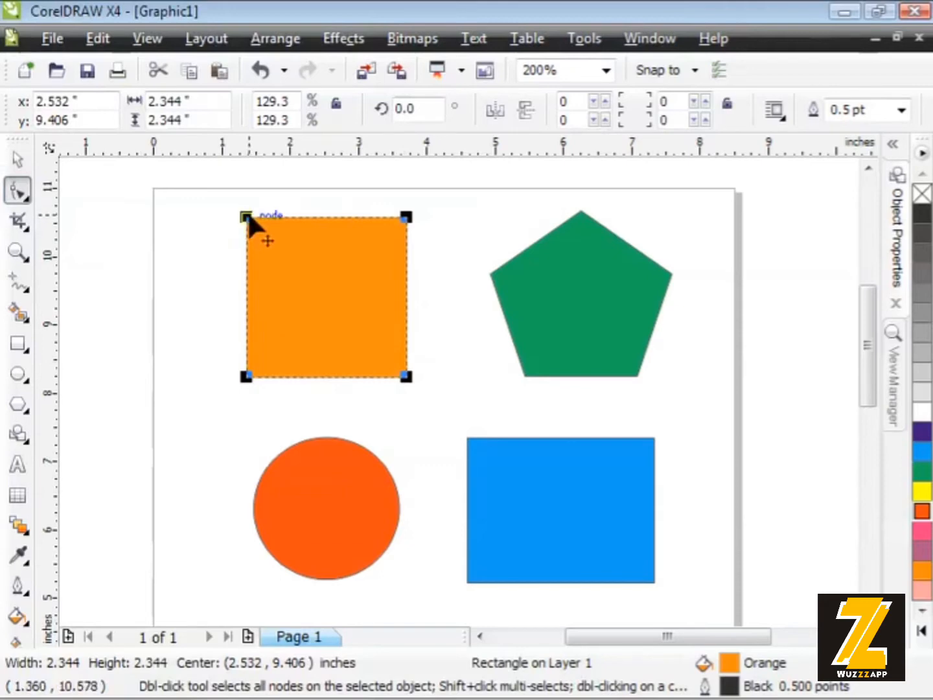
drag(247, 217, 270, 213)
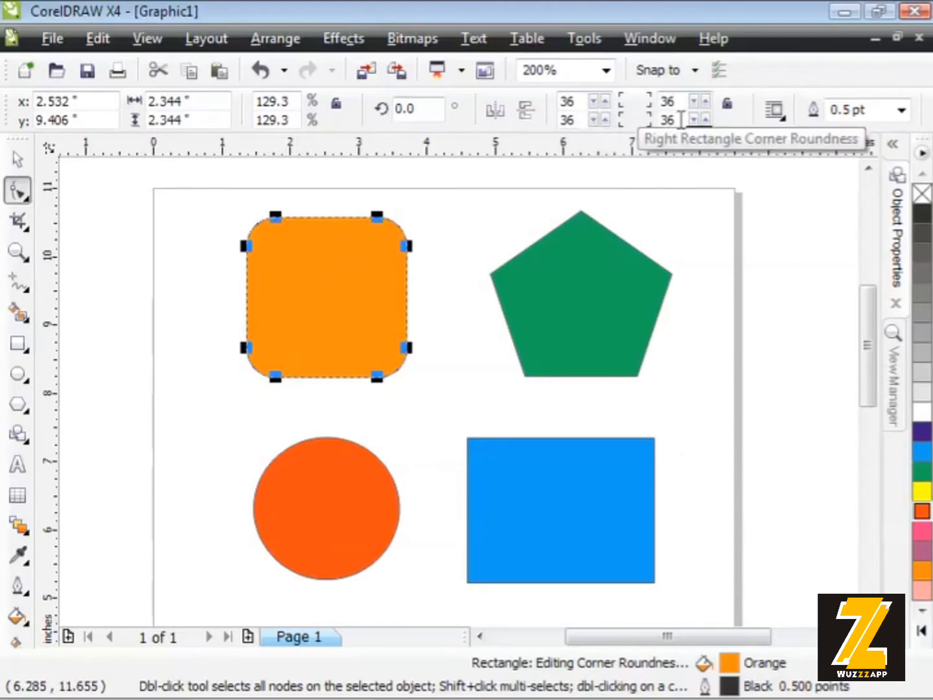
drag(275, 215, 209, 209)
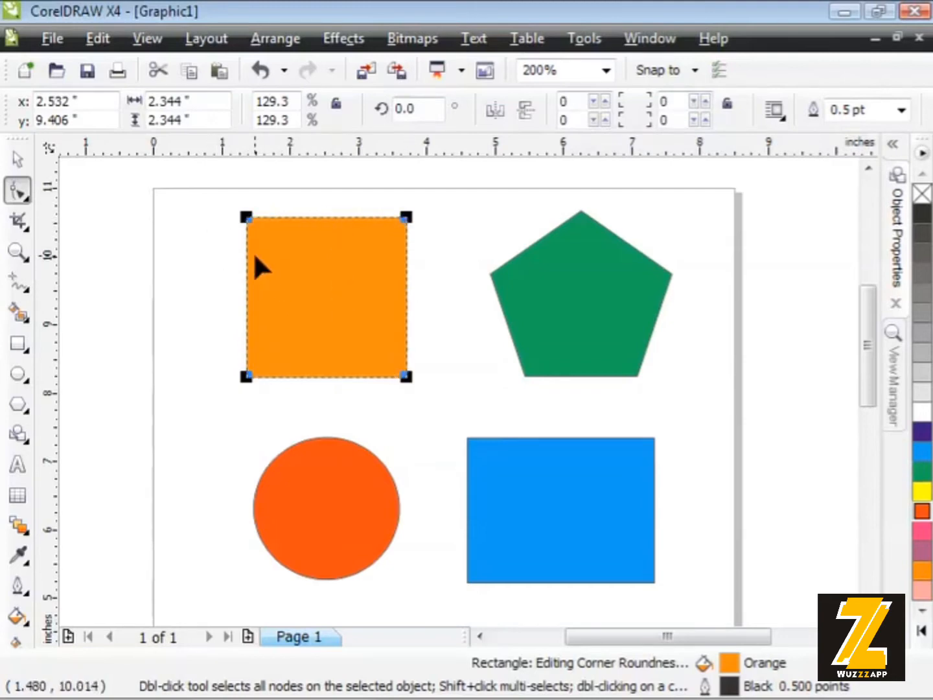
- Convert the orange square to curves and deselect it
click(17, 158)
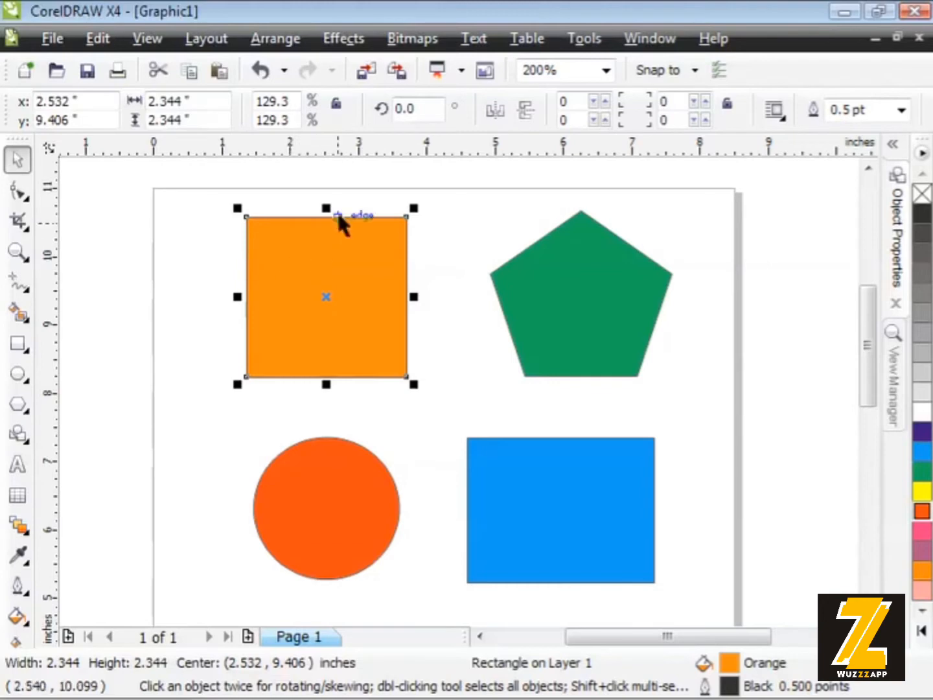
click(276, 39)
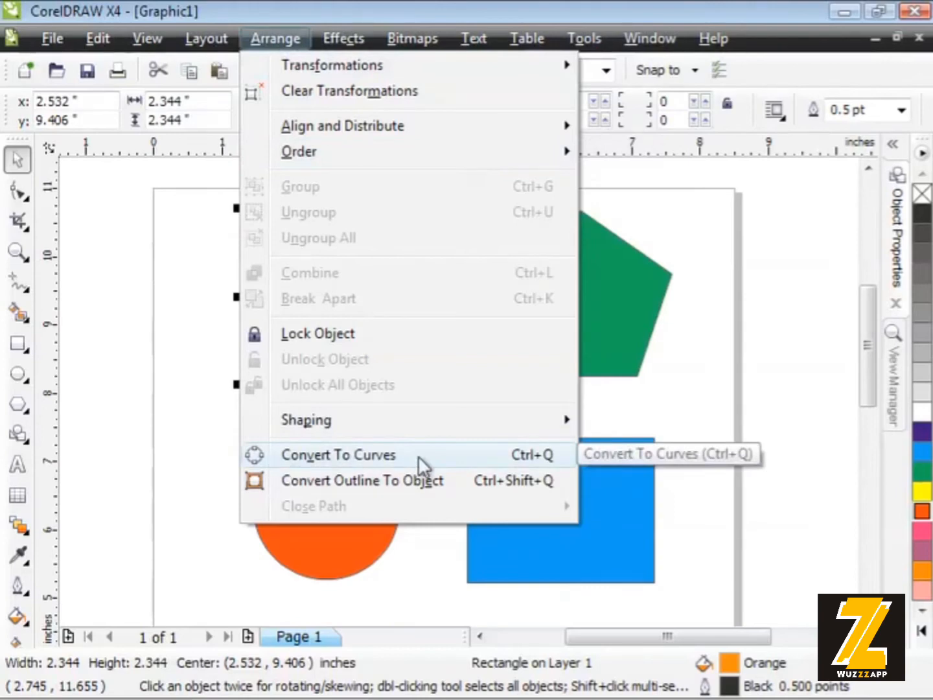
click(514, 454)
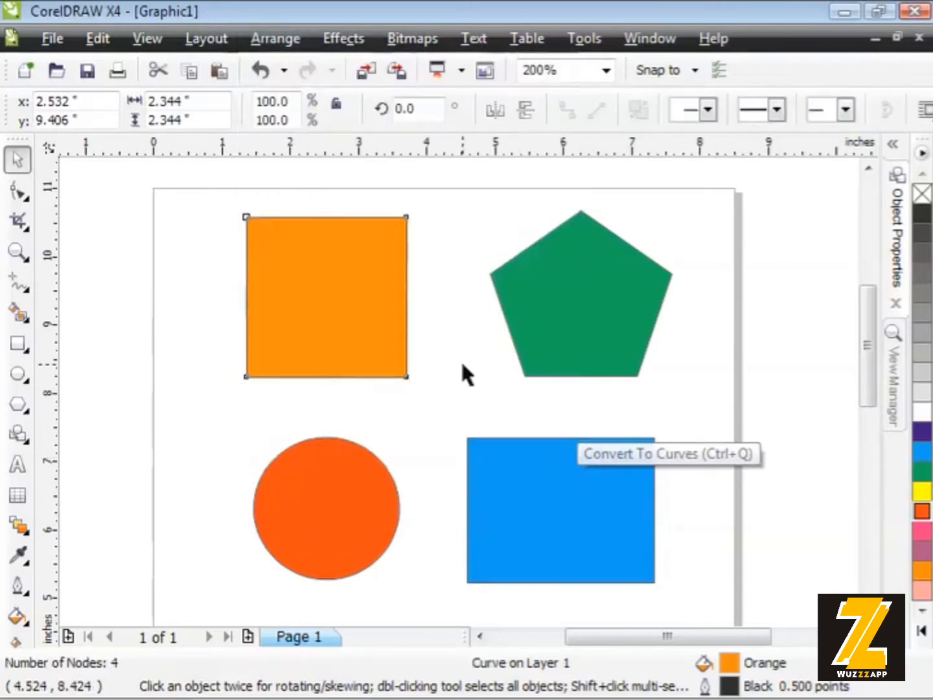
click(461, 362)
click(309, 277)
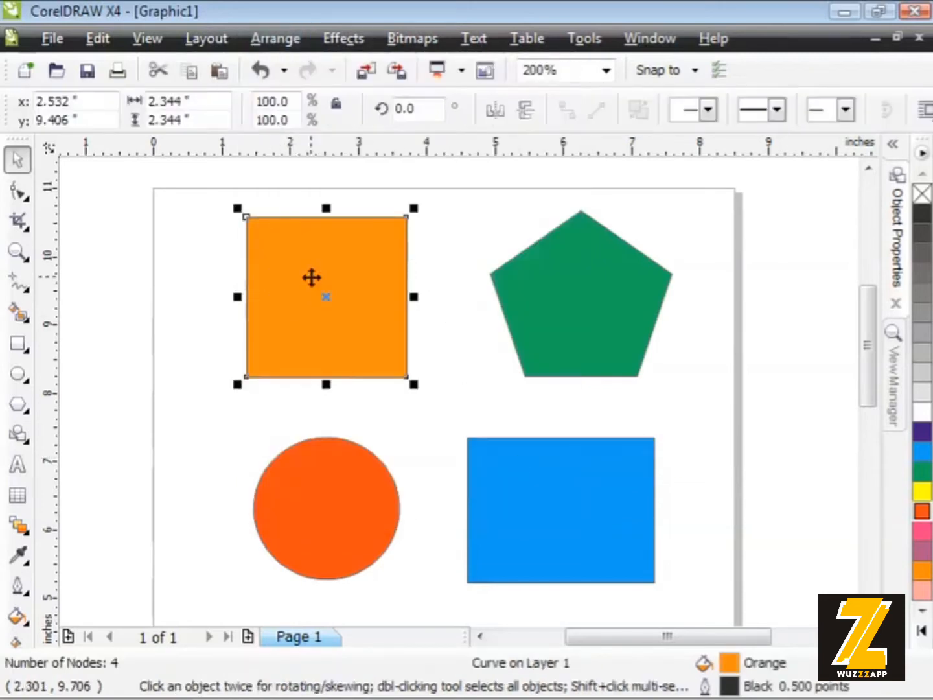
click(218, 262)
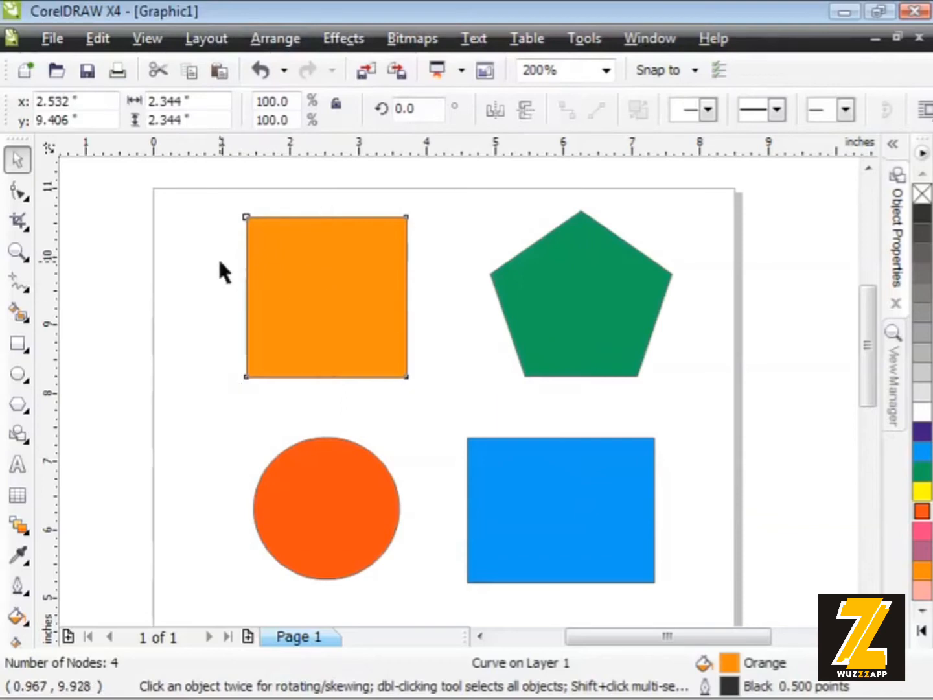
- With the Shape tool, pull the orange curve's upper-left node outward and move its other three corner nodes inward
click(20, 191)
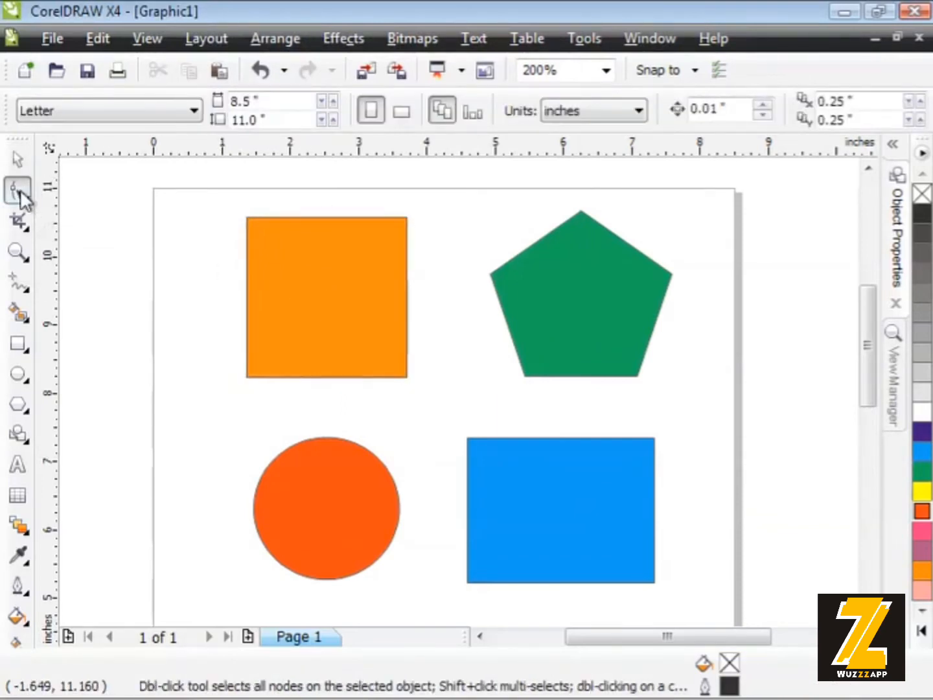
click(247, 219)
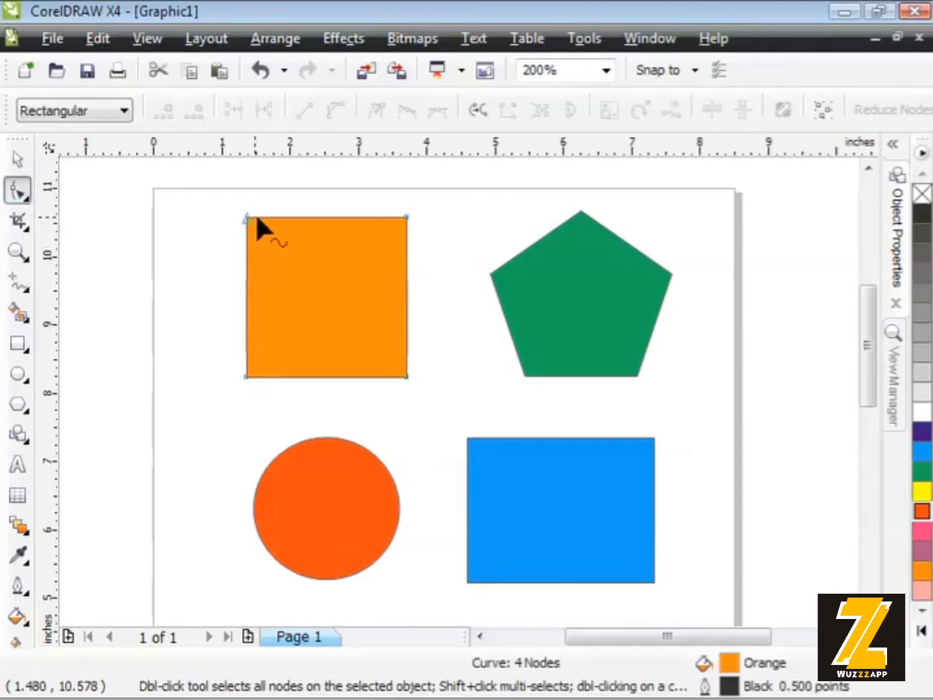
drag(248, 217, 224, 214)
drag(245, 376, 282, 316)
drag(404, 374, 384, 336)
drag(406, 217, 360, 252)
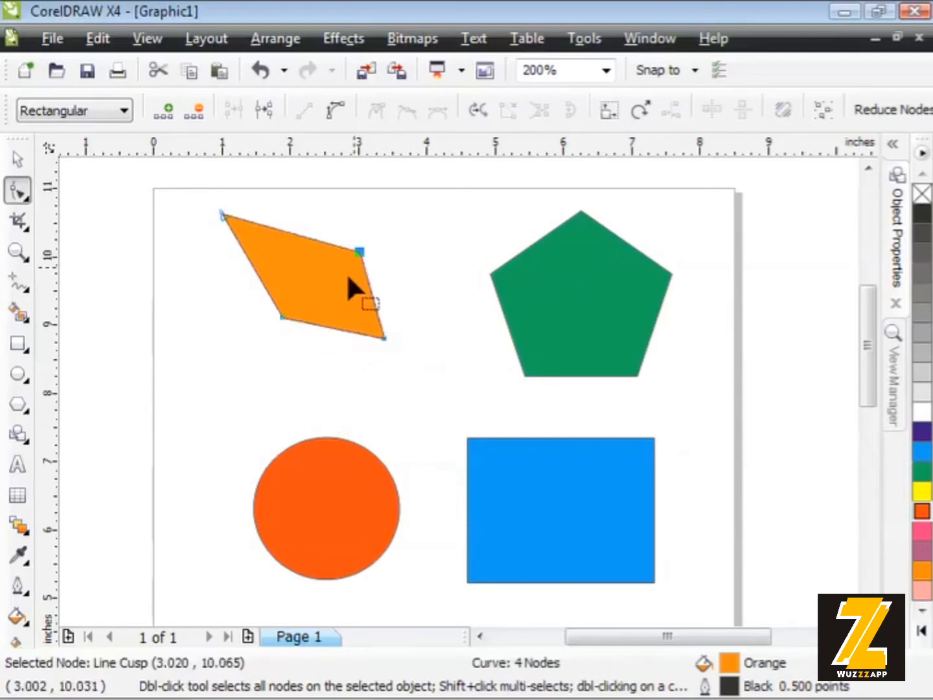
- Reshape the orange curve by moving its lower-left node to about (1.57, 8.51), its upper-right to about (3.12, 9.89), and its lower-right outward
click(281, 316)
drag(281, 313, 259, 355)
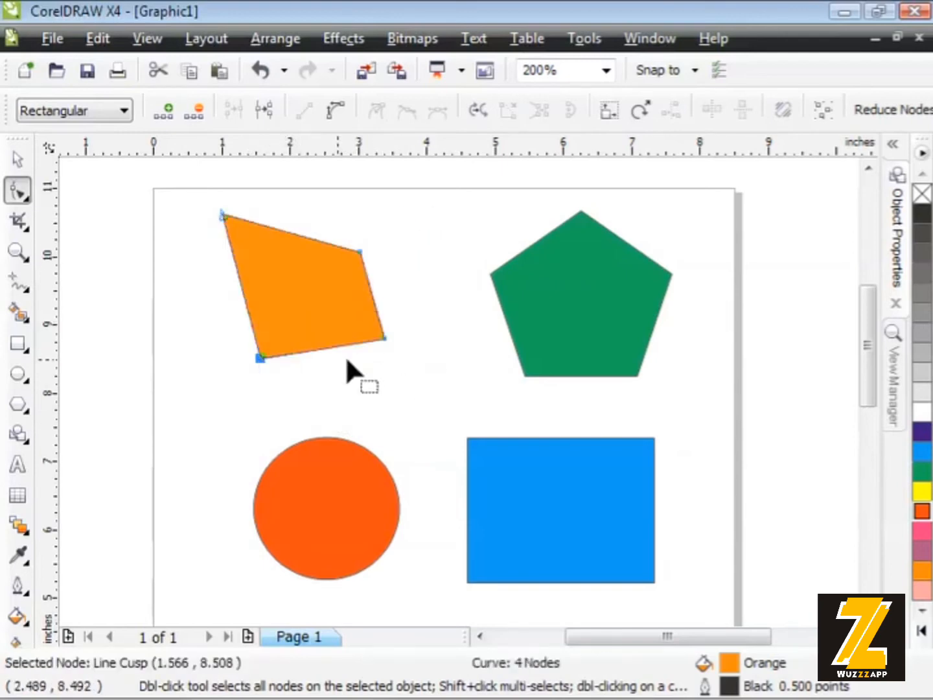
drag(381, 335, 417, 368)
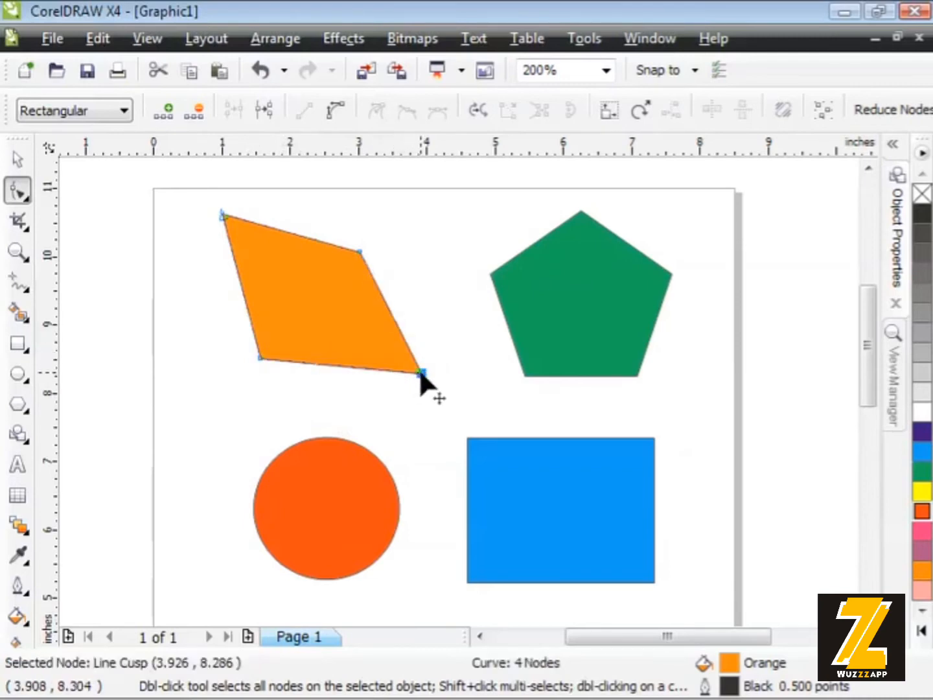
drag(418, 371, 423, 332)
drag(393, 287, 366, 263)
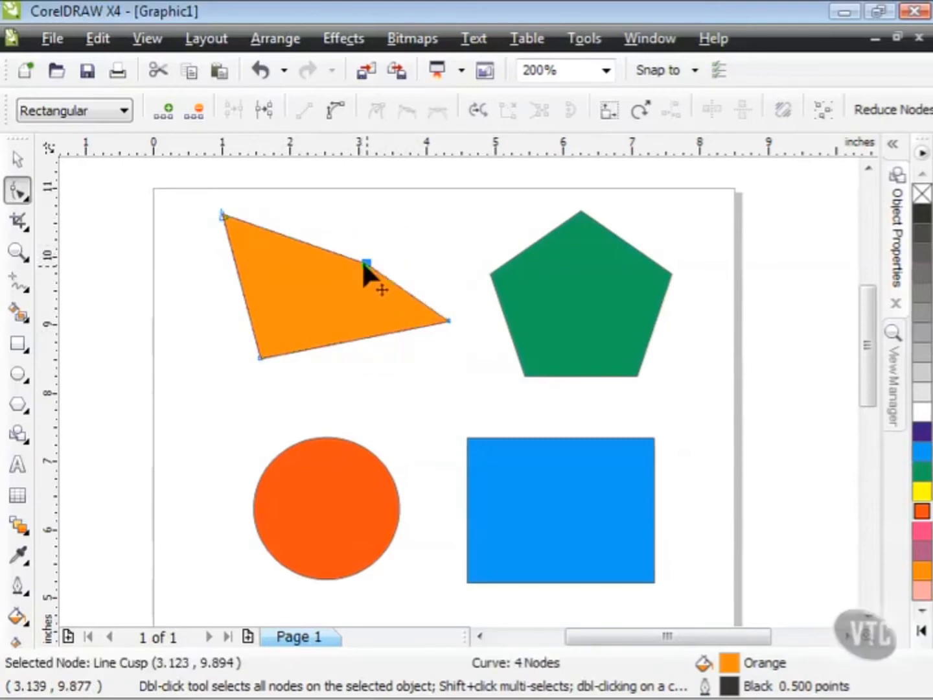
- Move the orange shape's upper-left node to about (0.59, 10.46) and its lower-left node to about (1.48, 7.77) inches
click(222, 213)
drag(222, 212, 193, 224)
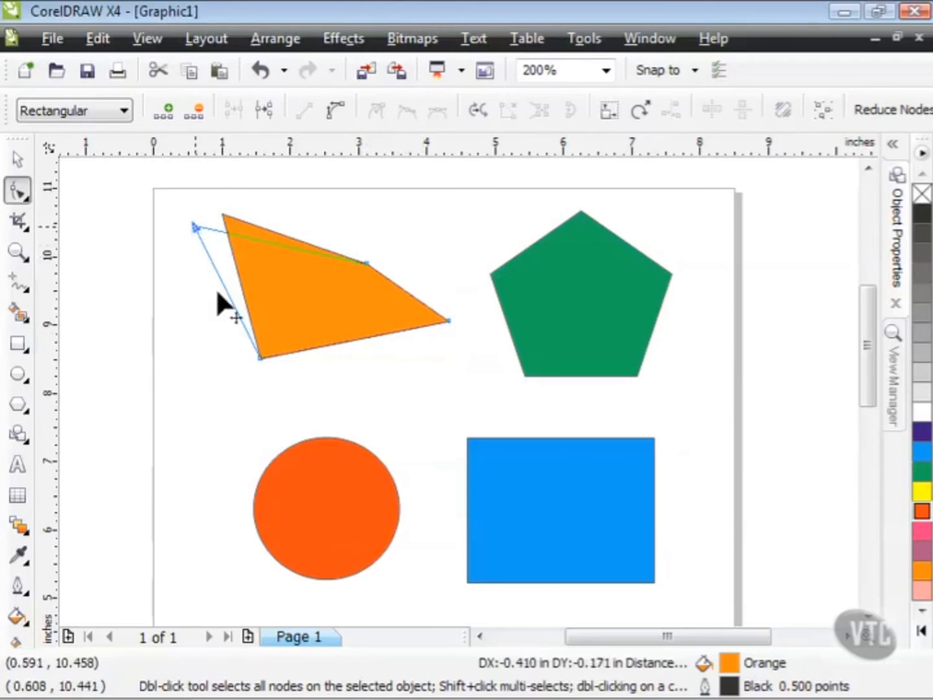
click(260, 356)
drag(259, 354, 254, 405)
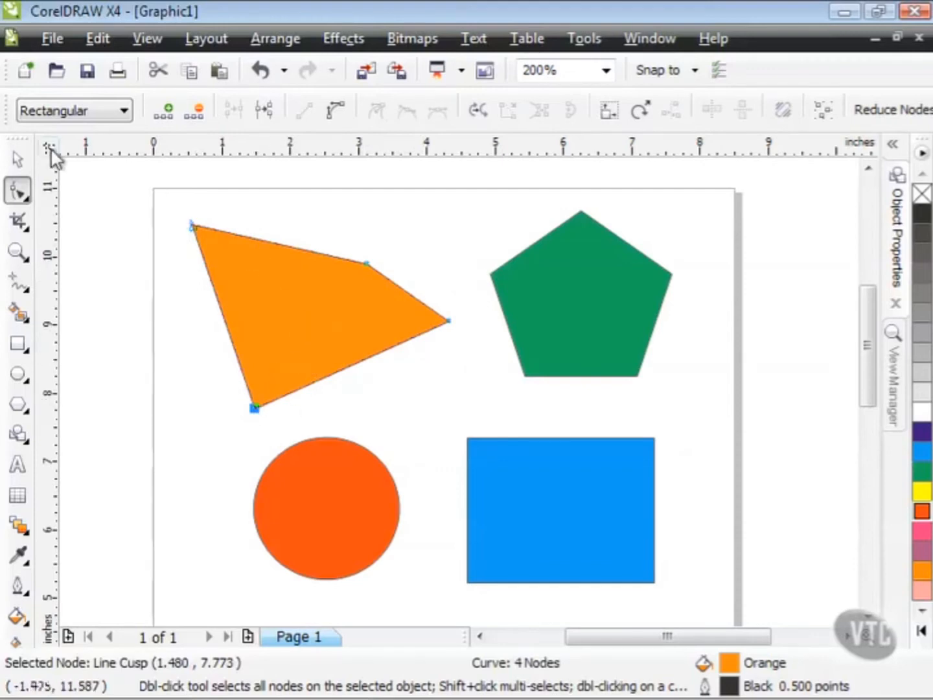
- Select the blue rectangle and try to move its upper-left corner node with the Shape tool
click(19, 162)
click(555, 456)
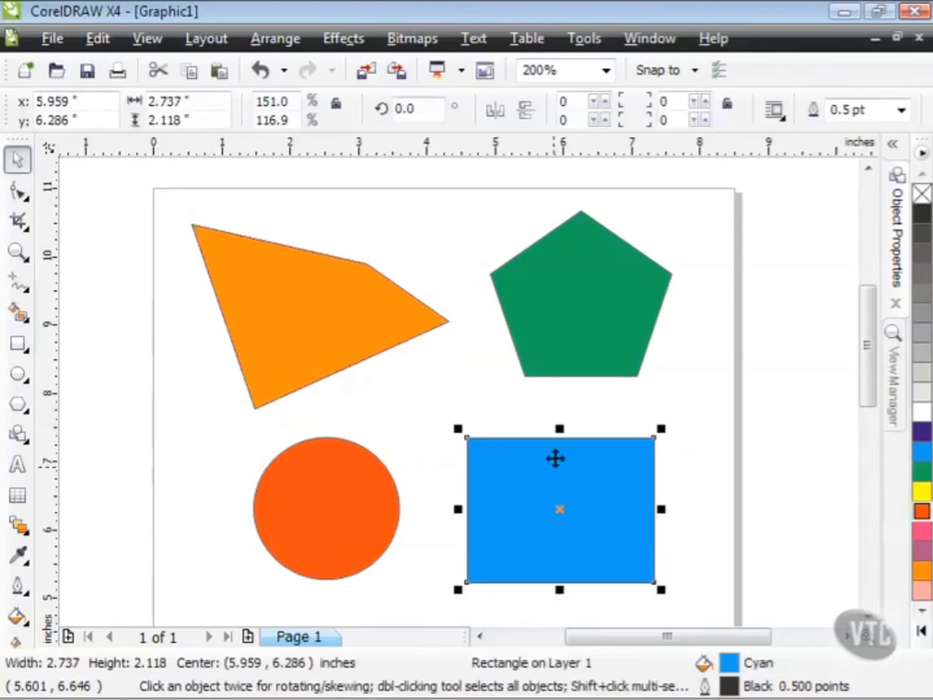
click(20, 195)
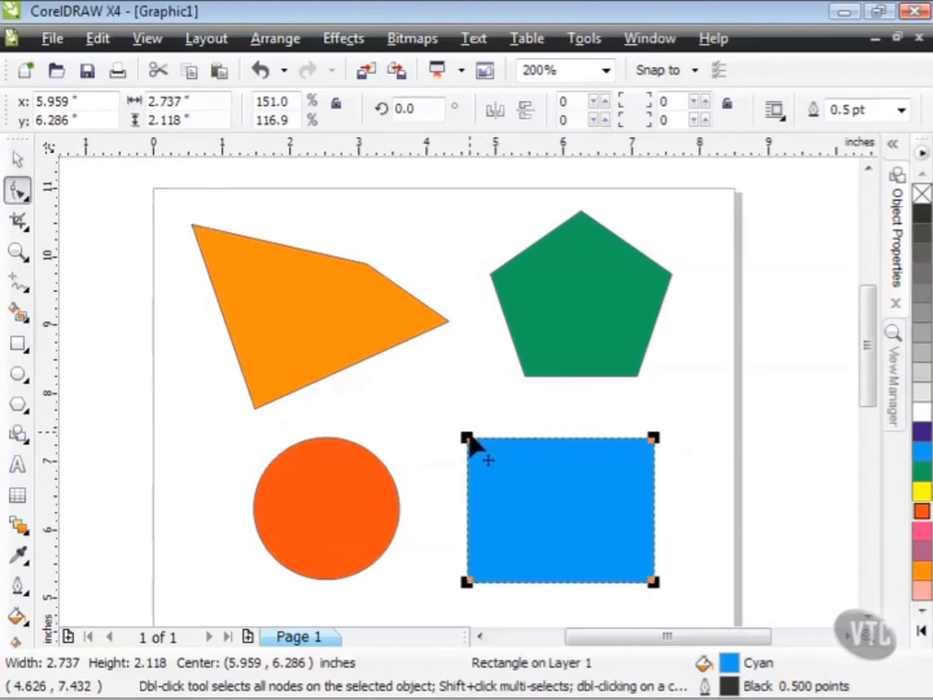
mouse_move(470, 439)
mouse_down()
mouse_move(520, 437)
mouse_move(465, 438)
mouse_up()
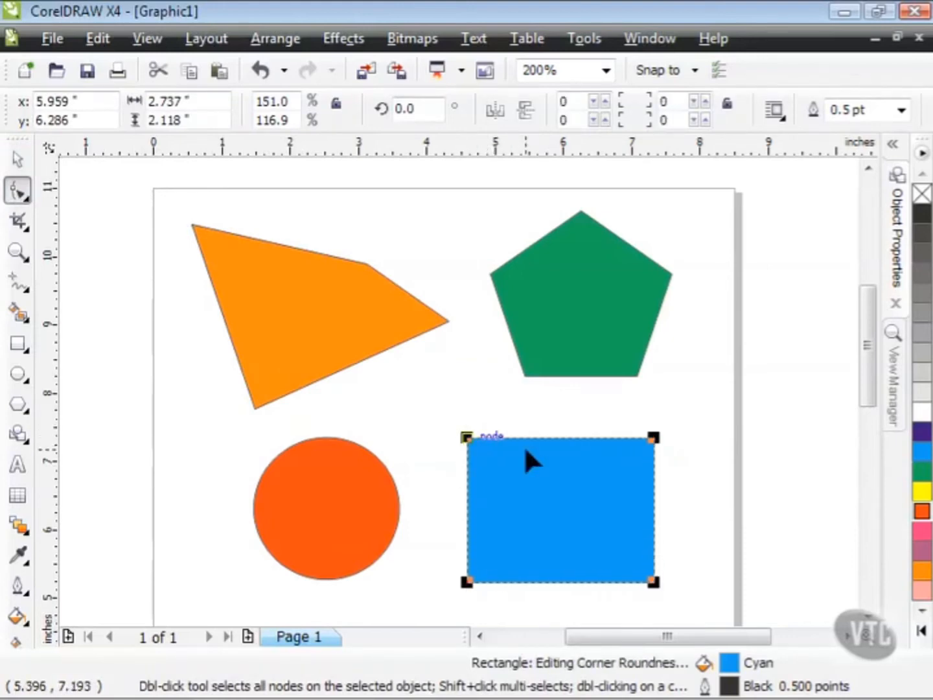
- Convert the blue rectangle to curves
click(21, 158)
click(275, 40)
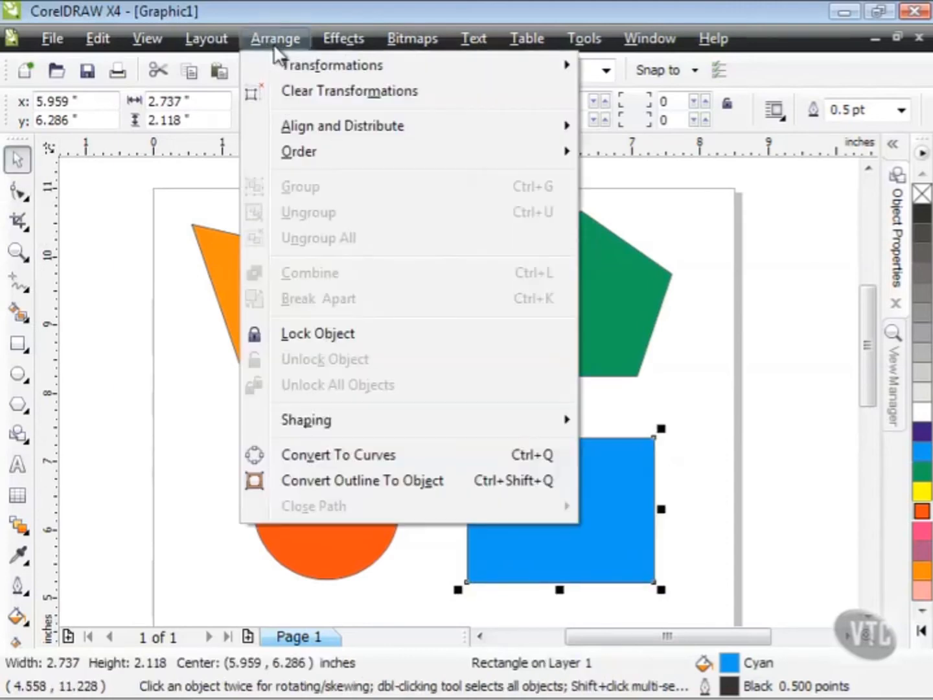
click(354, 453)
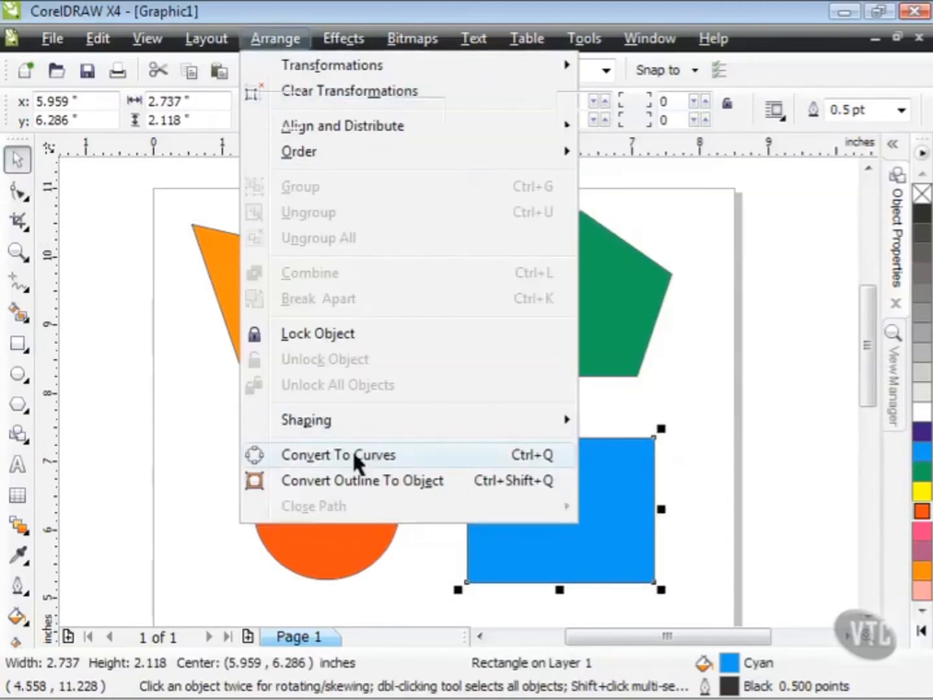
- With the Shape tool, move the blue curve's upper-left node inward and its lower-right node to about (7.17, 5.86) inches
click(19, 191)
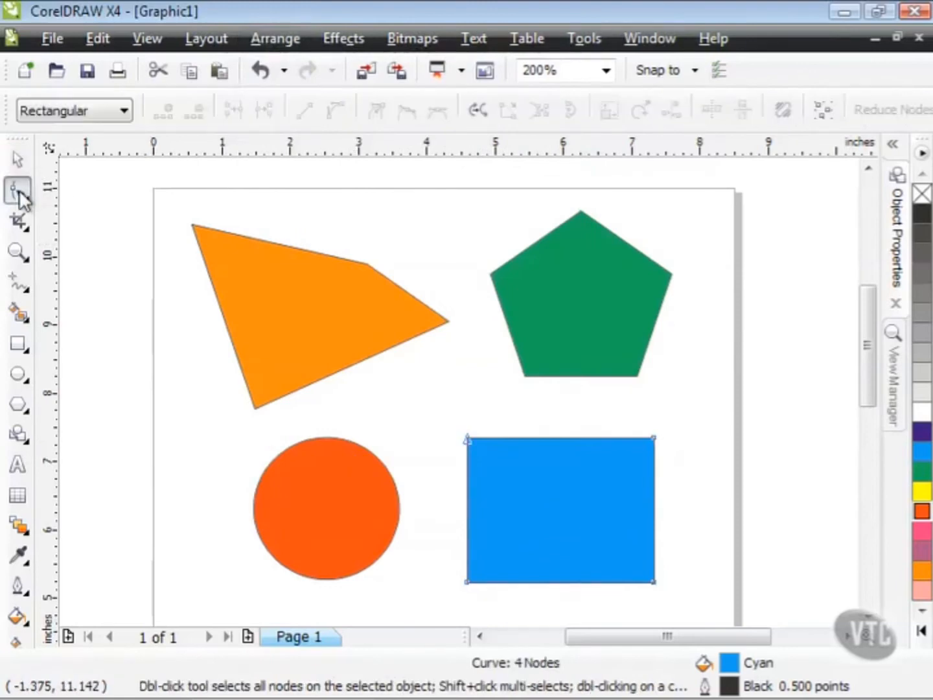
drag(469, 439, 489, 457)
drag(653, 580, 642, 538)
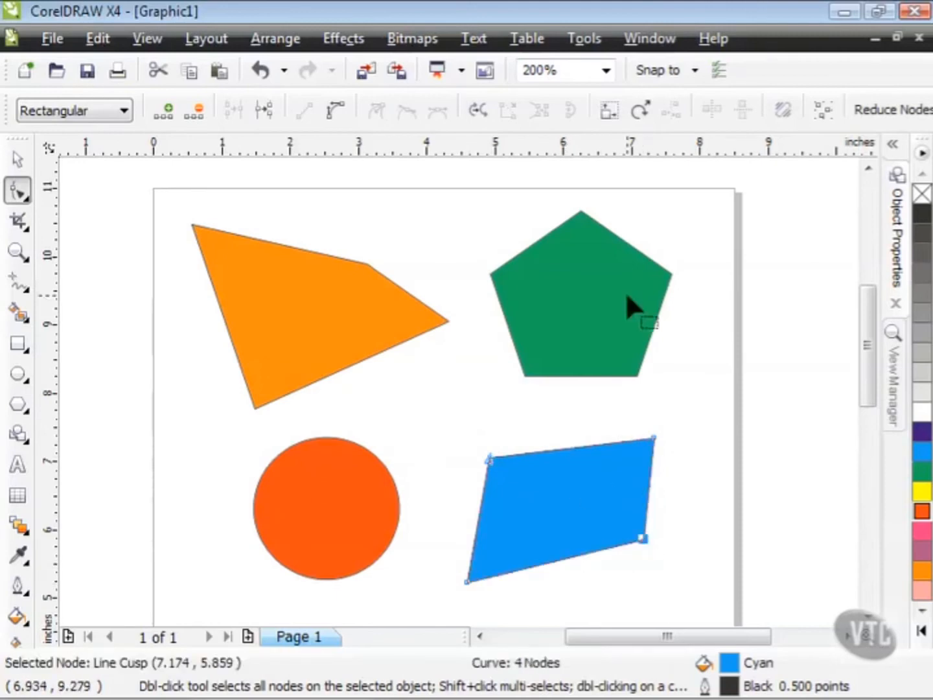
- Move the red circle down into the empty area of the page, centred at about (2.92, 3.23) inches
click(607, 71)
click(547, 259)
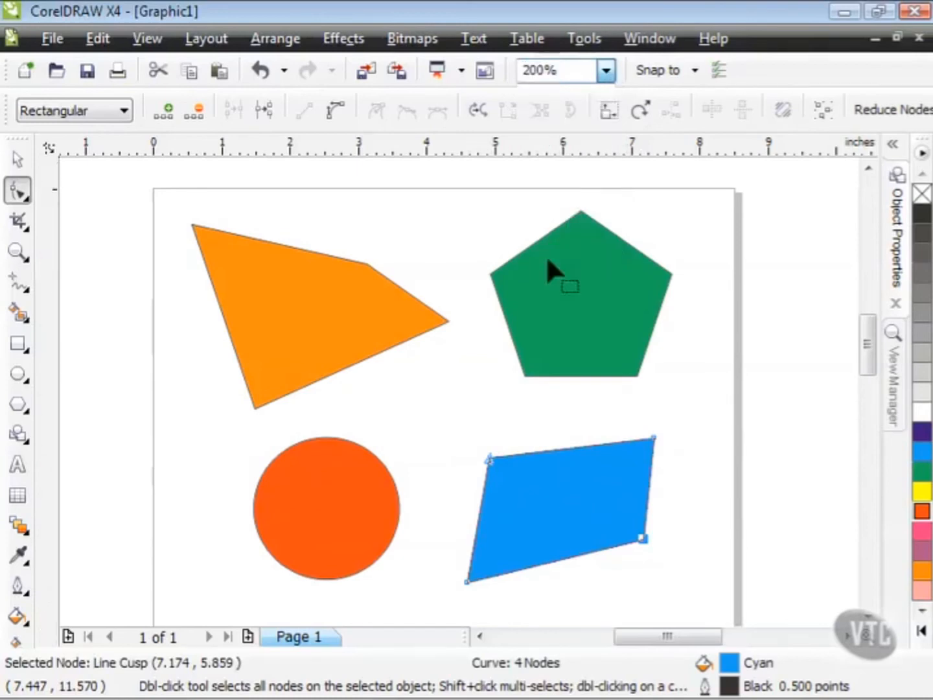
scroll(866, 335, down, 5)
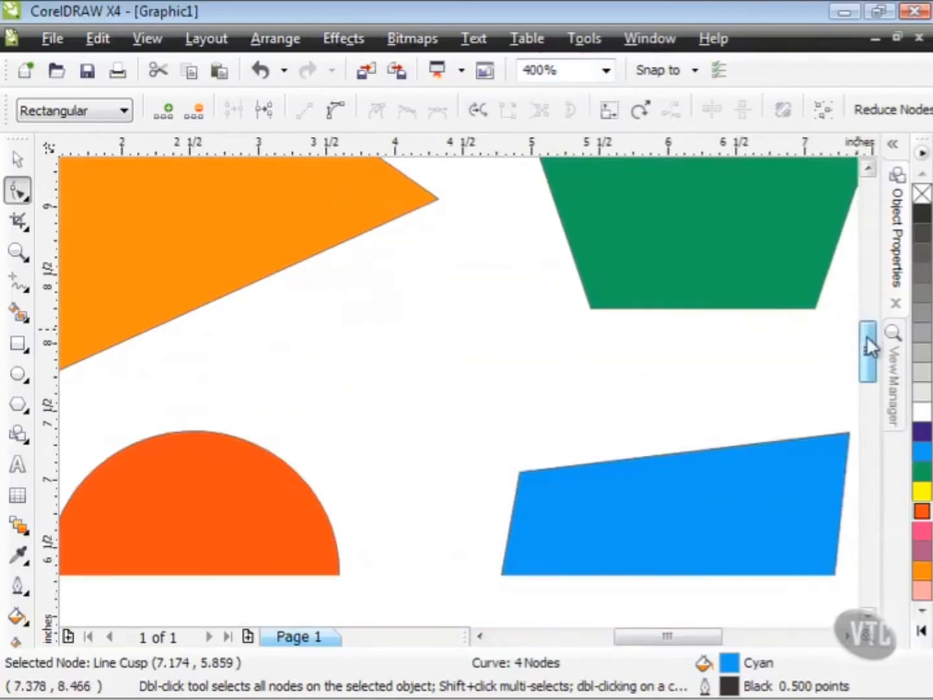
drag(697, 639, 671, 638)
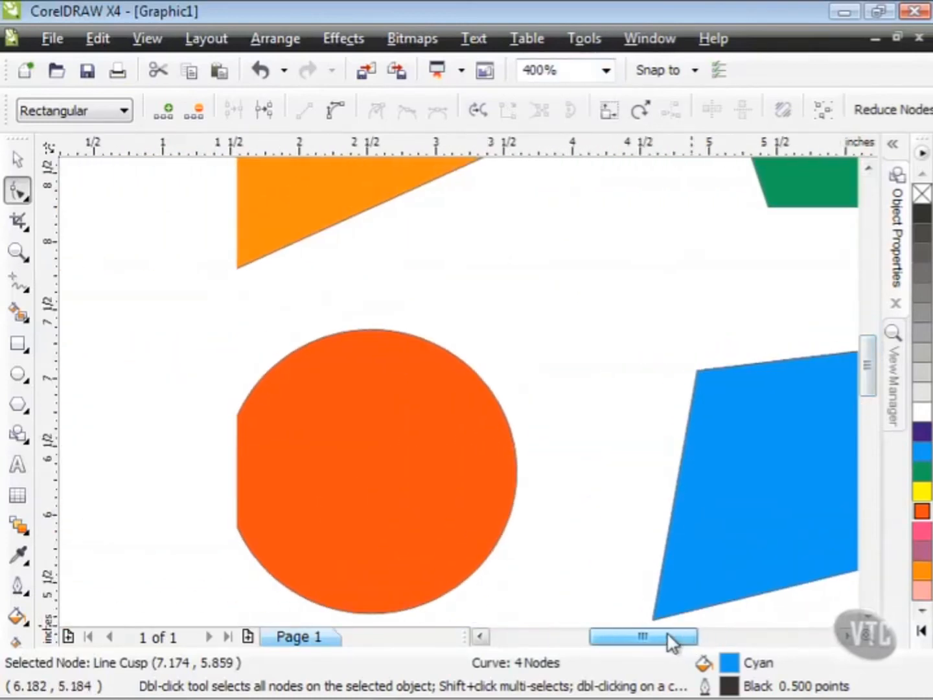
drag(868, 374, 870, 398)
click(18, 159)
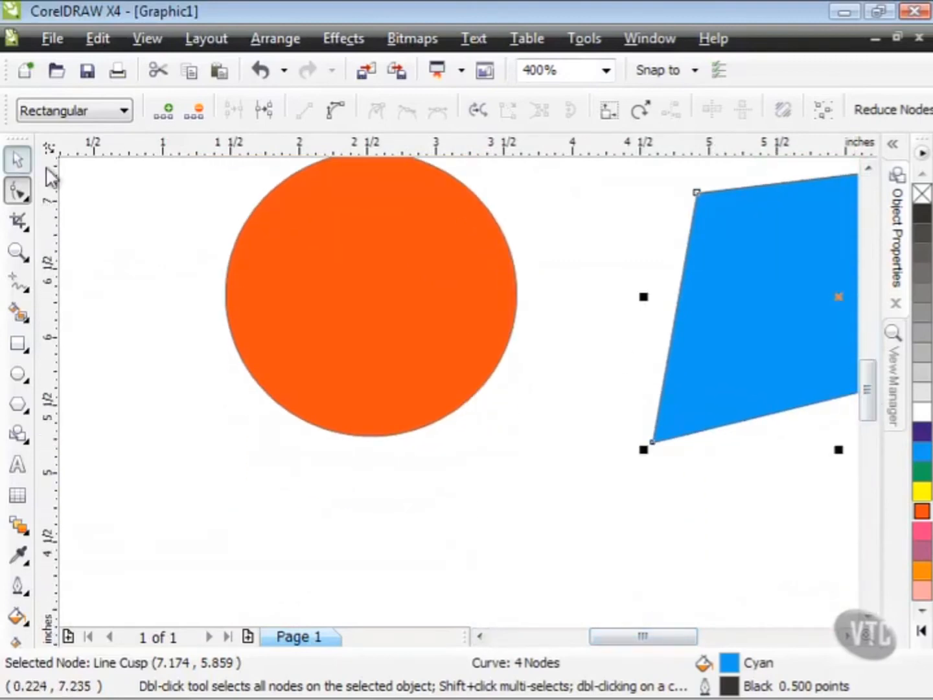
drag(324, 253, 307, 446)
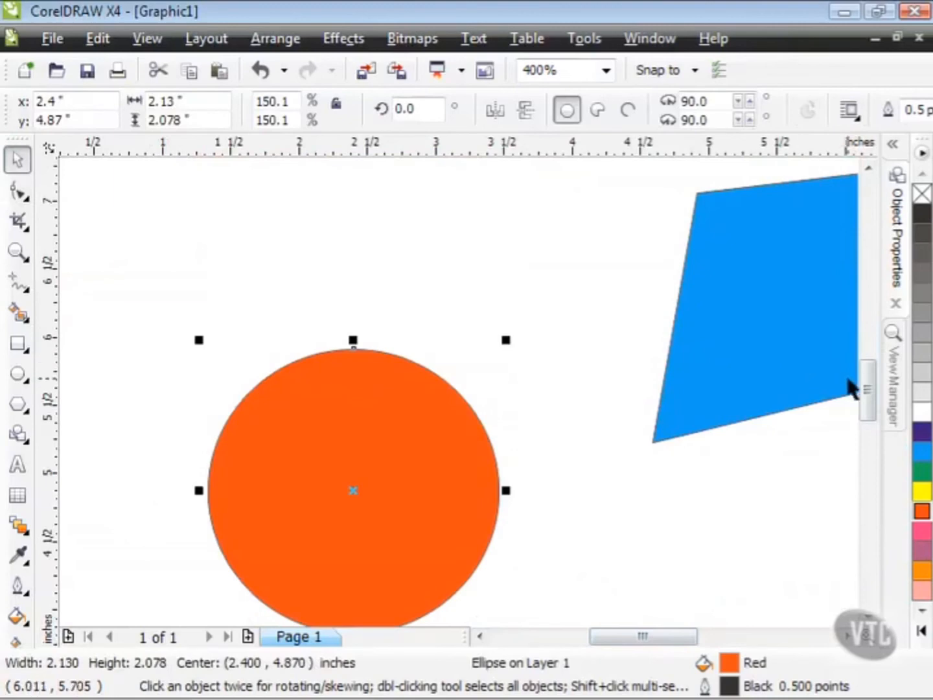
drag(871, 388, 868, 412)
drag(379, 324, 516, 472)
drag(868, 411, 867, 430)
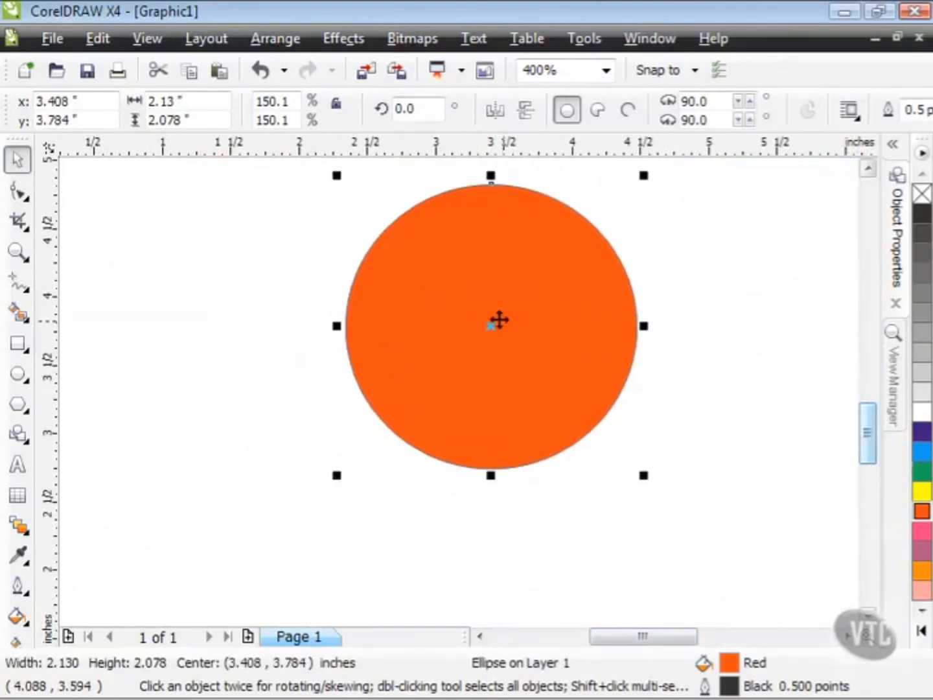
drag(495, 311, 475, 389)
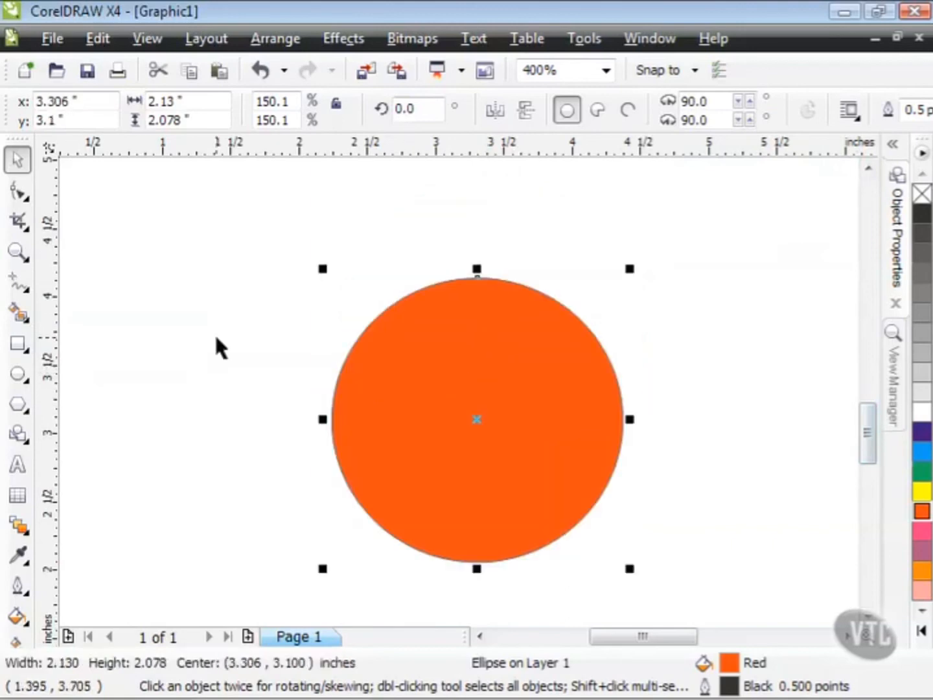
drag(389, 398, 335, 381)
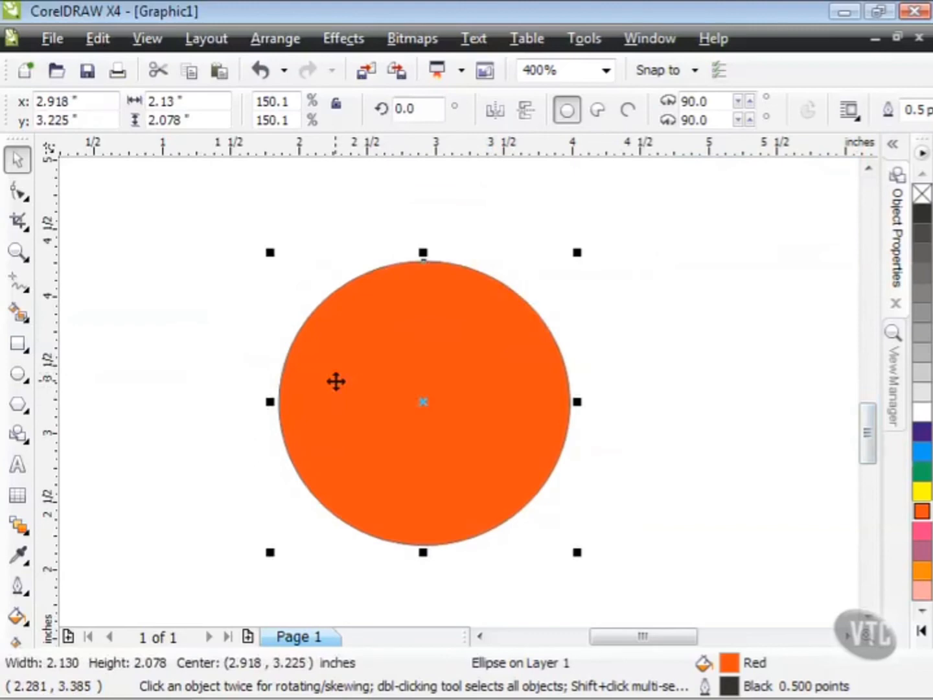